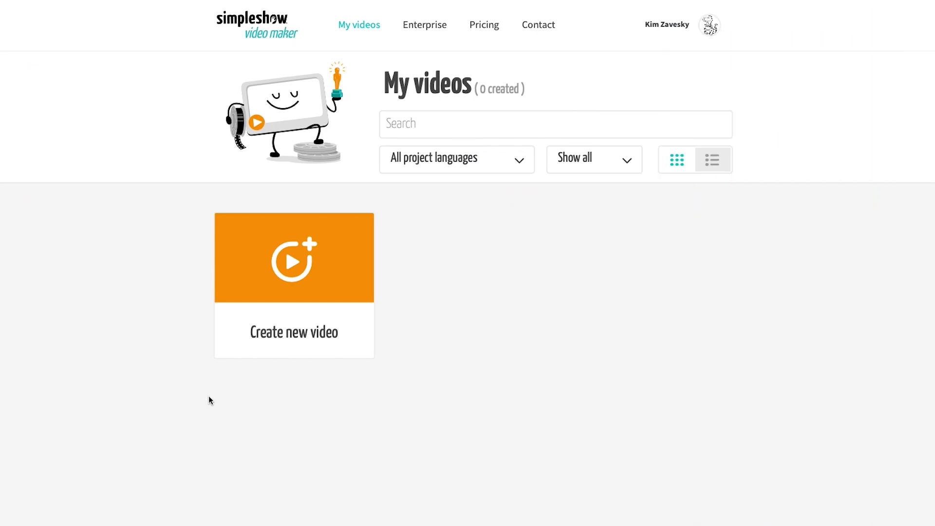
Create an English video project named 'video creation process' and choose AI story writing
left_click(306, 283)
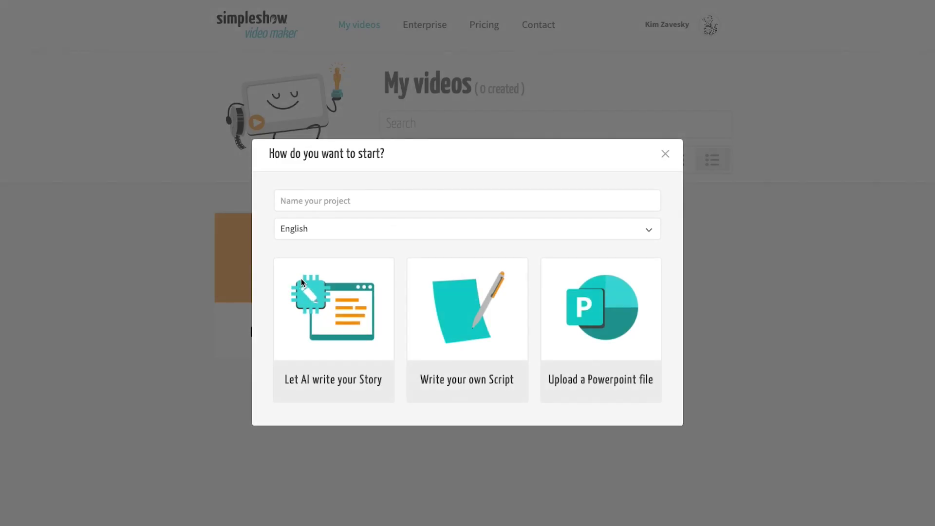
left_click(326, 205)
type("vid")
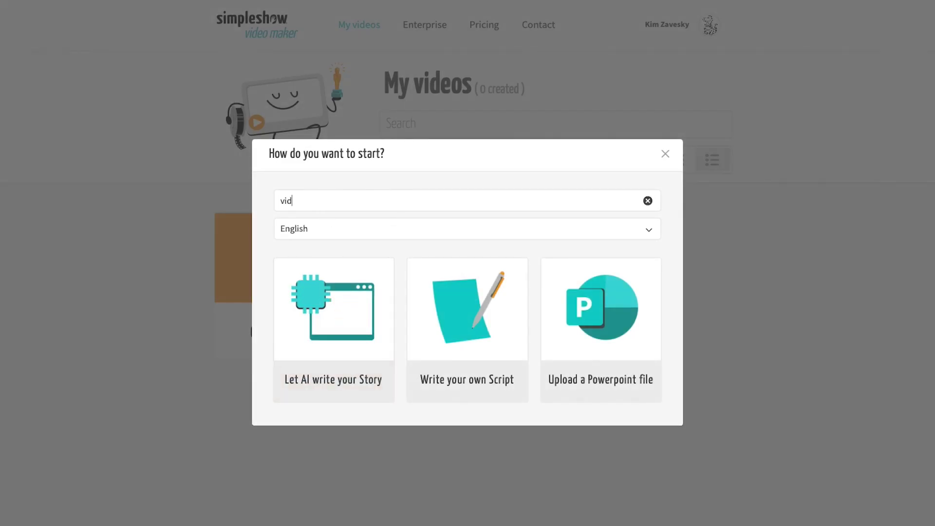
type("eo creation proces")
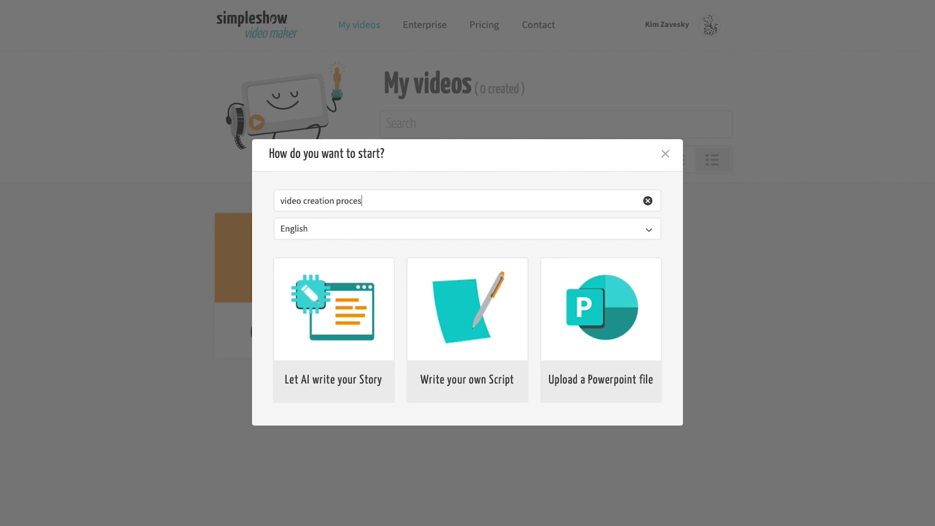
type("s")
left_click(327, 230)
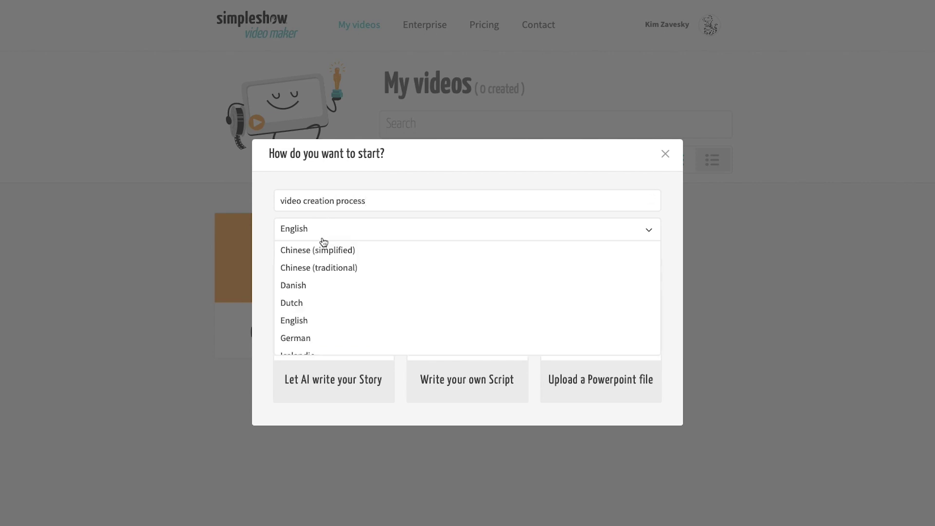
left_click(302, 322)
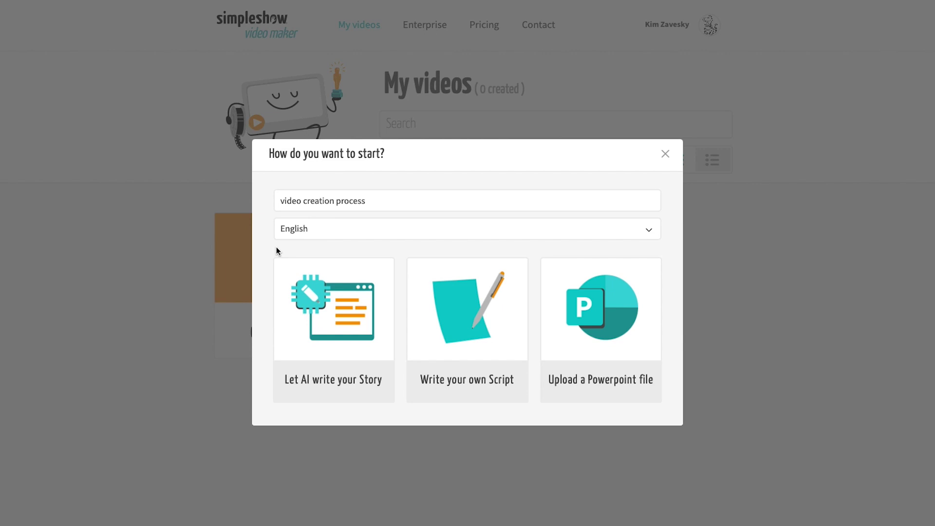
mouse_move(333, 311)
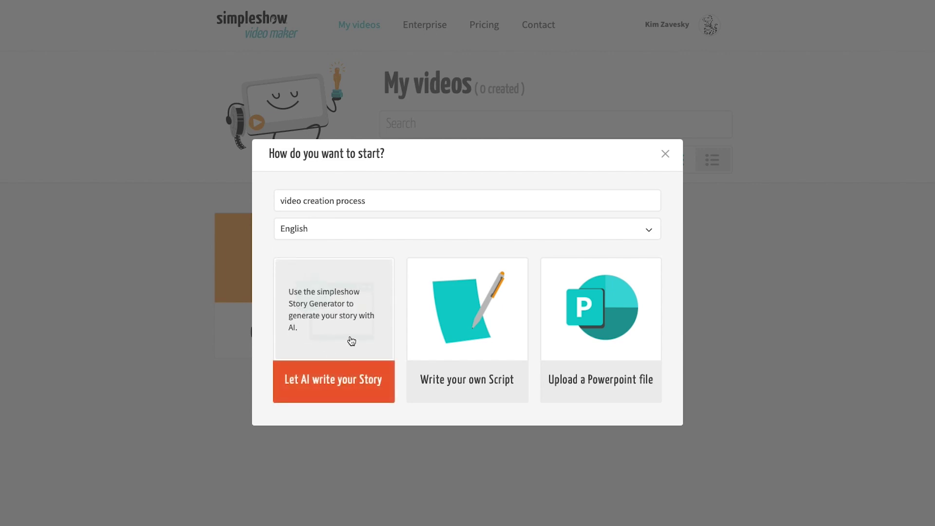
left_click(351, 340)
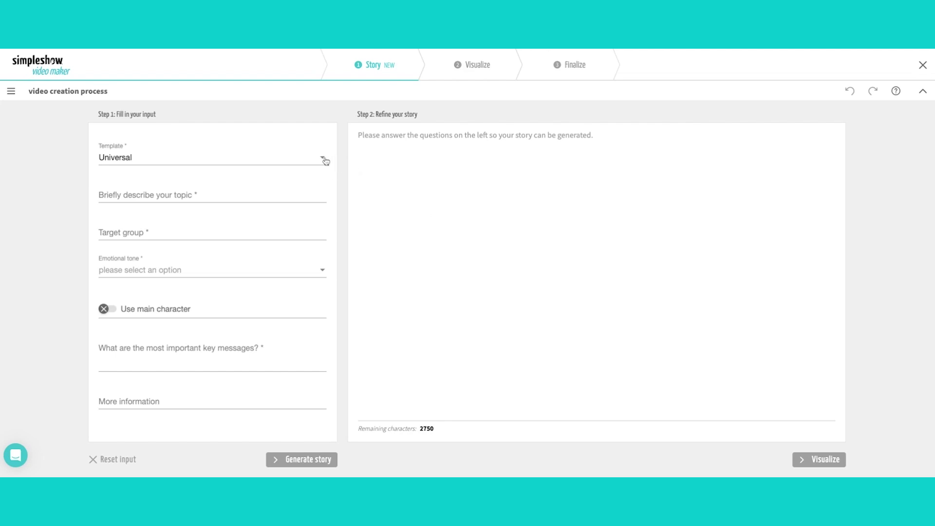
Switch the story template from Universal to Workflow
left_click(322, 160)
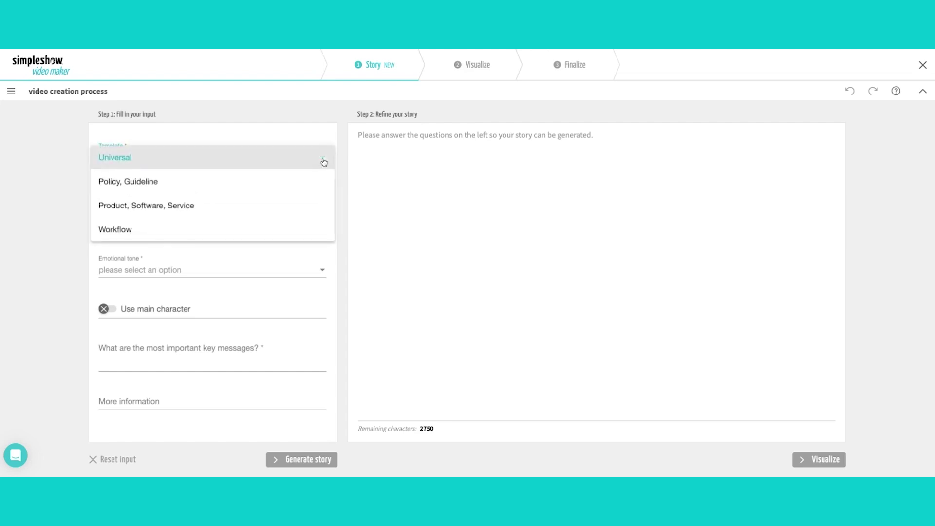
left_click(301, 231)
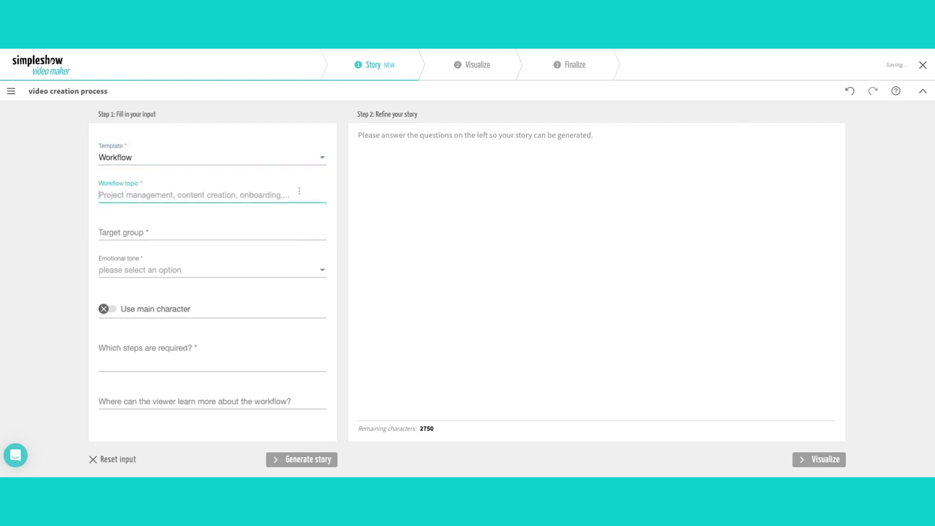
type("creatin")
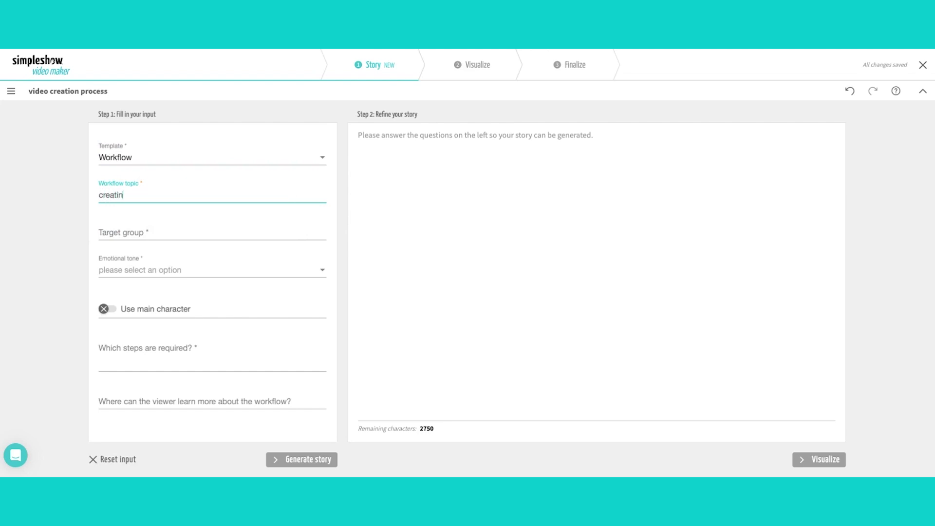
type("g video conte")
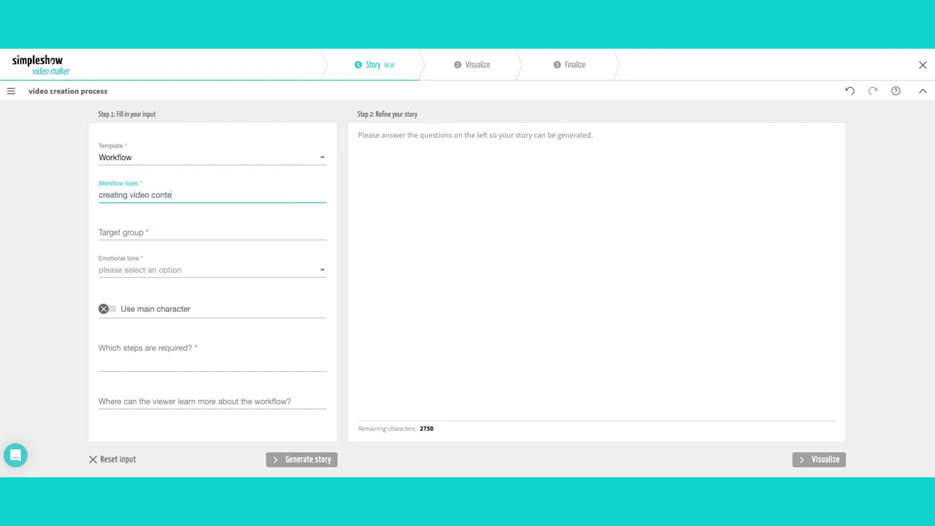
type("nt for mark")
type("eting campai")
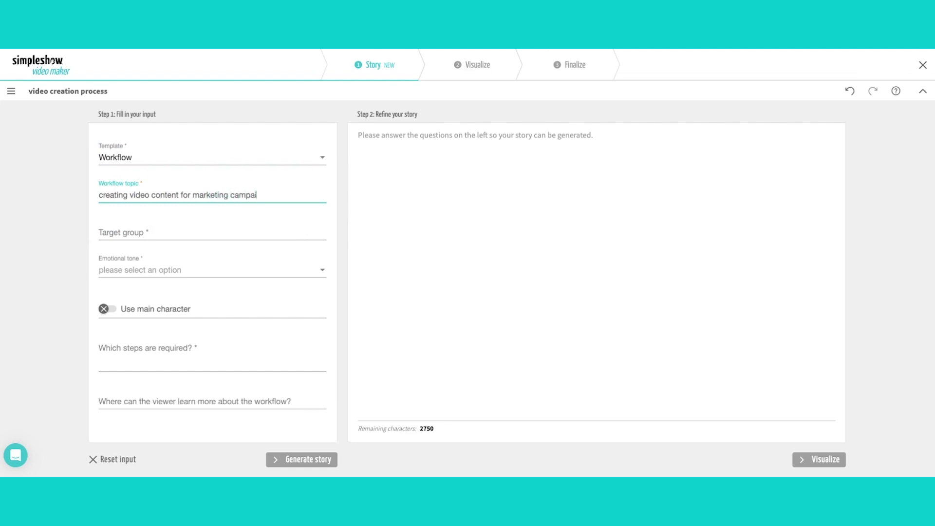
type("gns")
Target new employees in the marketing department and choose a neutral emotional tone
left_click(291, 230)
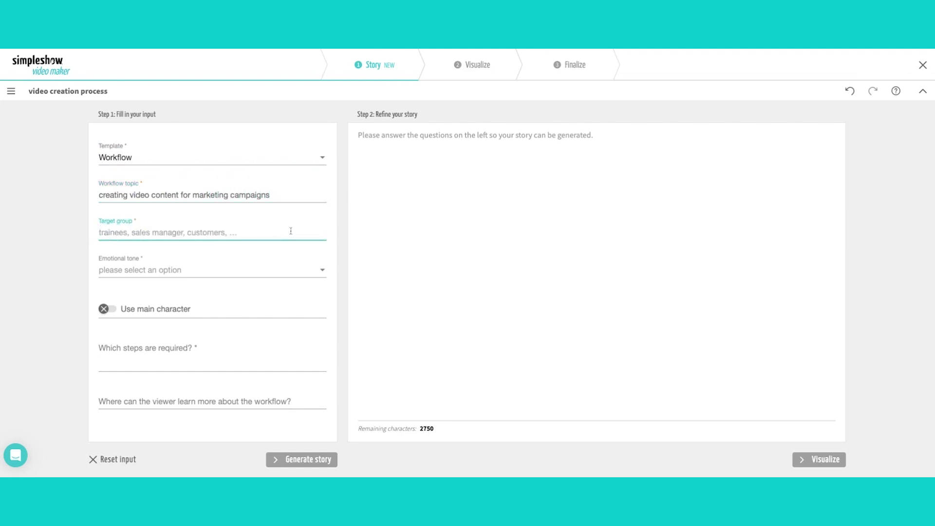
type("New emplo")
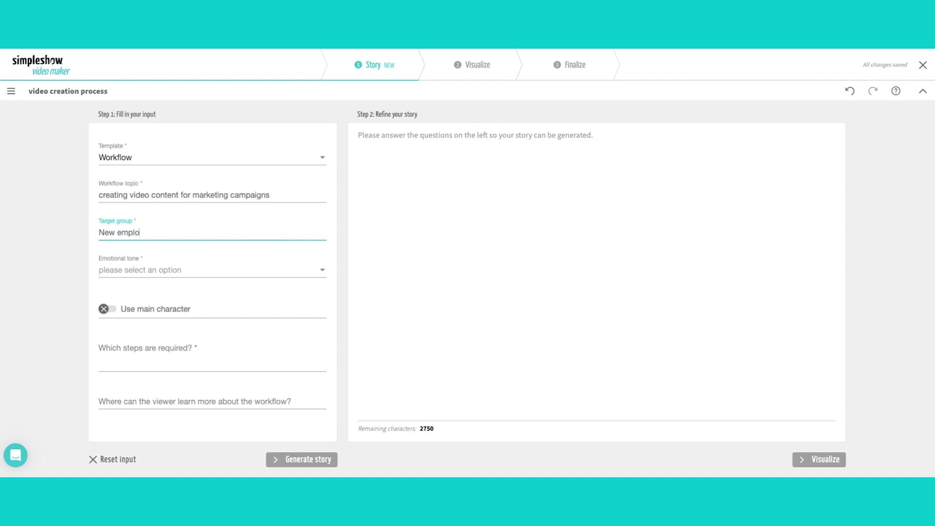
type("yees in th")
type("e marketing depar")
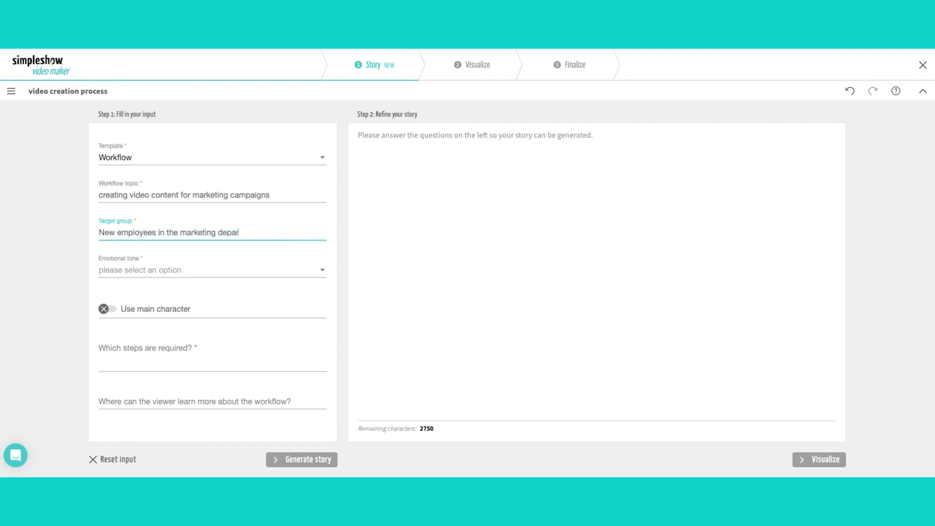
type("tment")
left_click(296, 272)
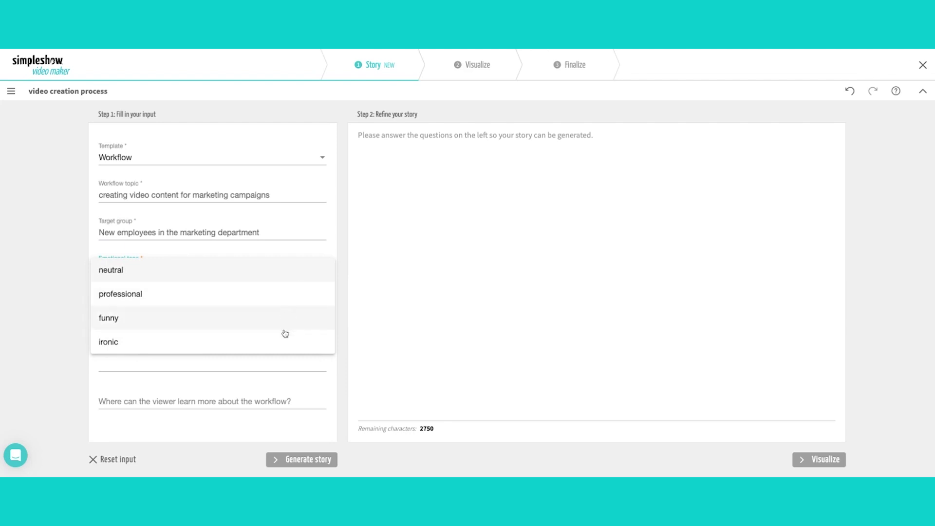
left_click(122, 271)
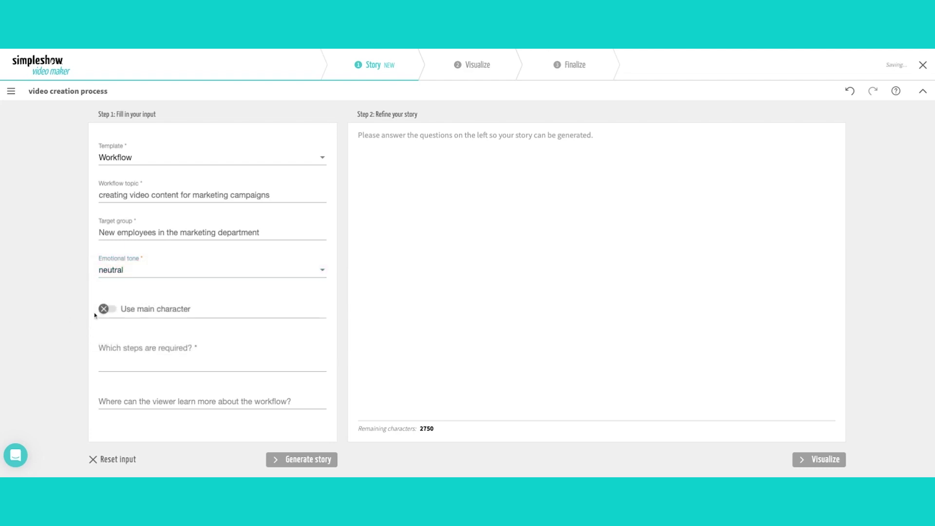
scroll(127, 322, "down", 1)
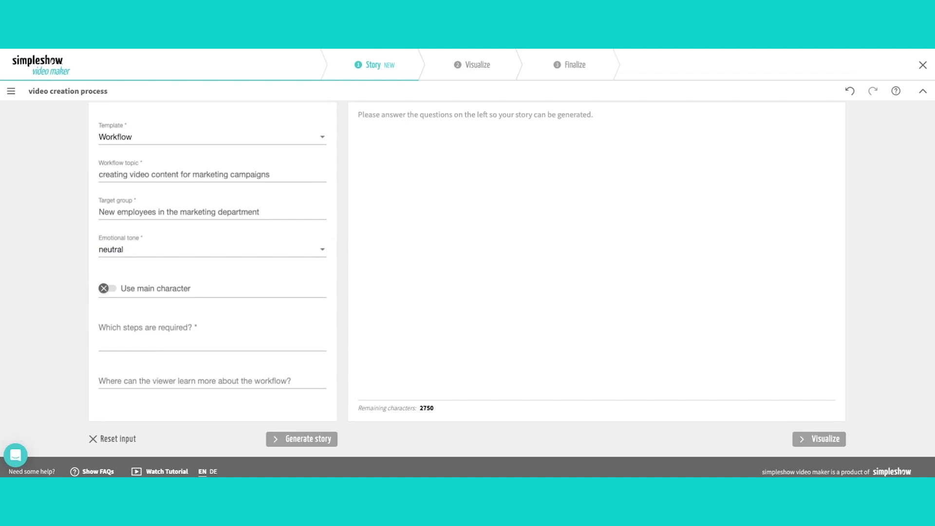
Add main character Paul with the role Content Marketing Manager
left_click(109, 289)
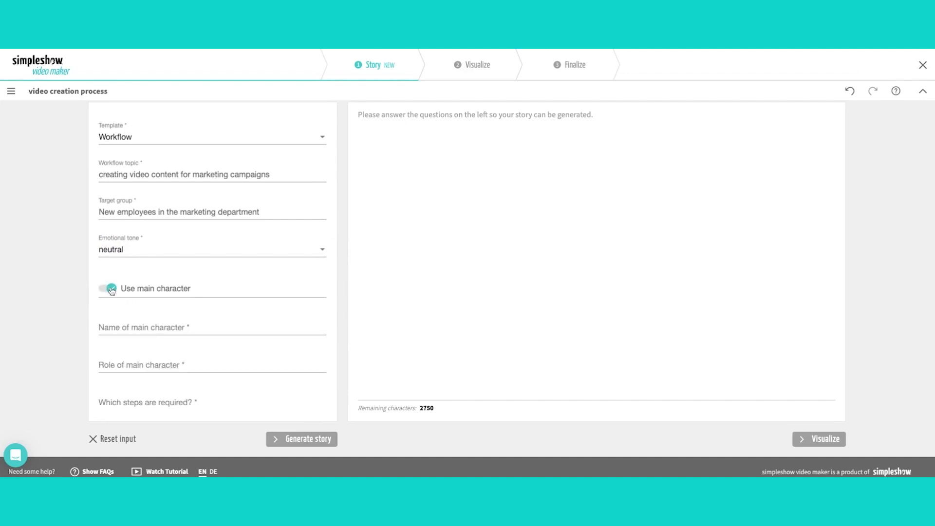
left_click(132, 326)
type("Paul")
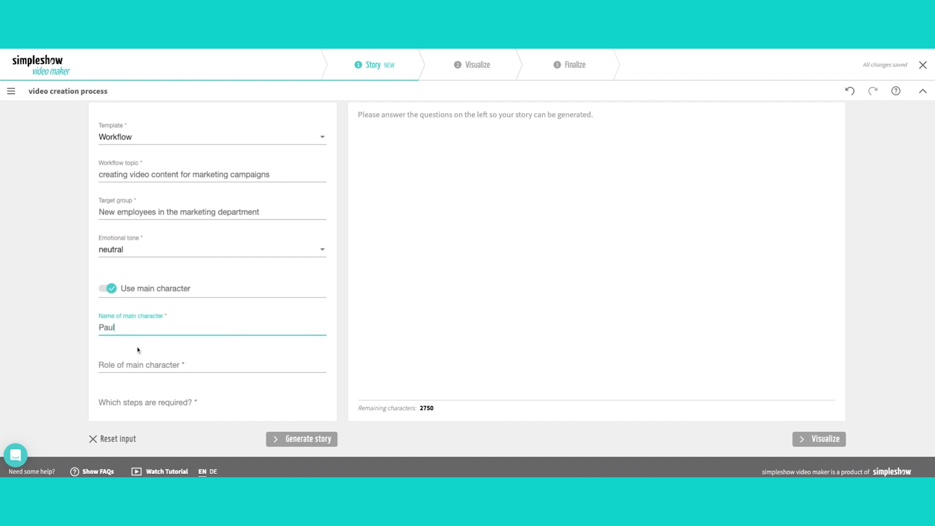
left_click(139, 362)
type("Content ")
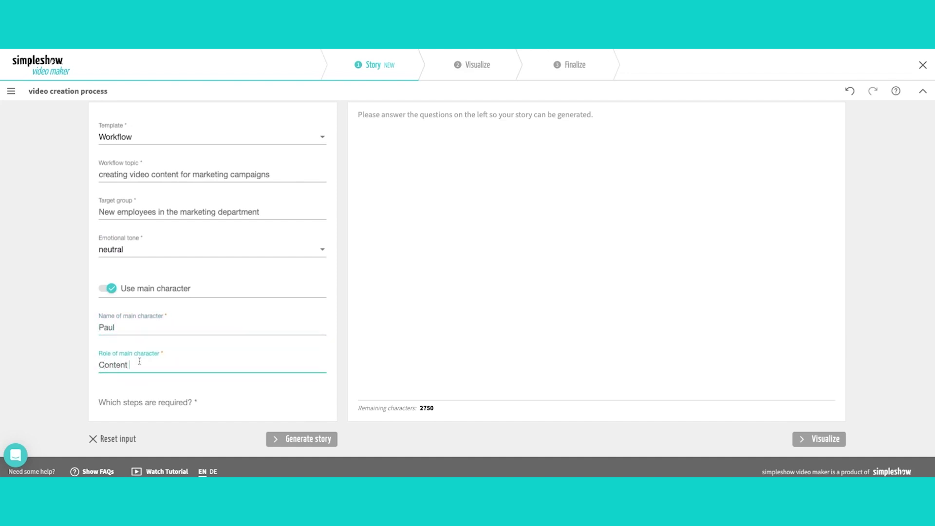
type("Marketing")
type(" Manager")
Paste the five workflow steps and cite the 'video creation' learning path for further learning
left_click(137, 405)
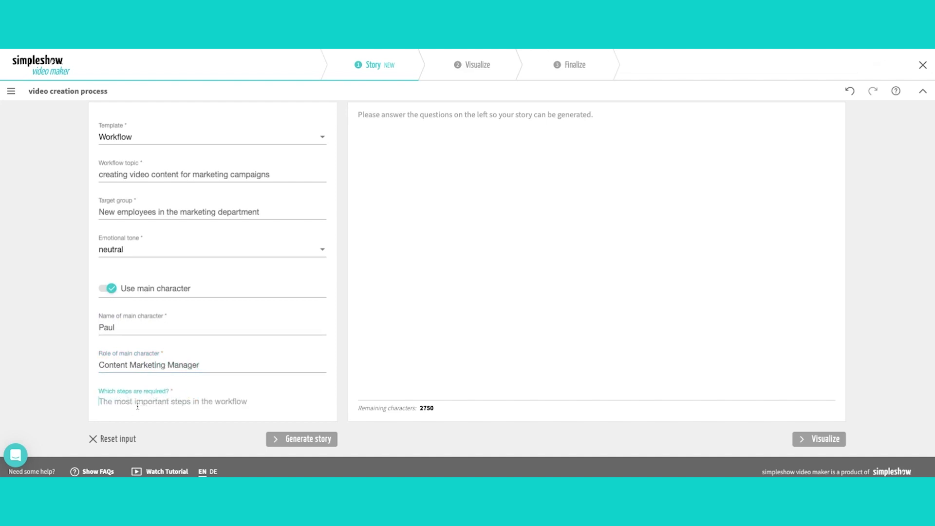
scroll(138, 405, "down", 1)
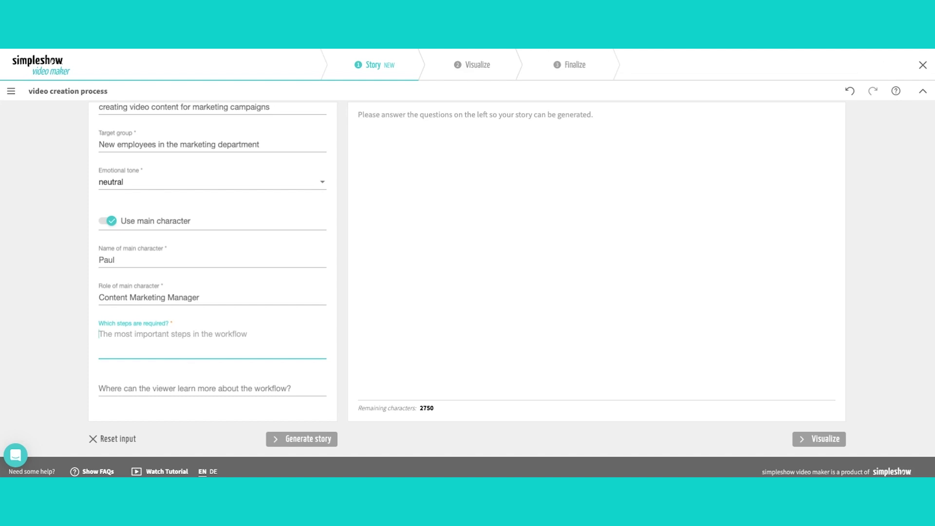
type("1. Discuss topic with team 2. create task in project management tool 3. create video in simpleshow video maker 4. invite team leader to comment 5. share finished video")
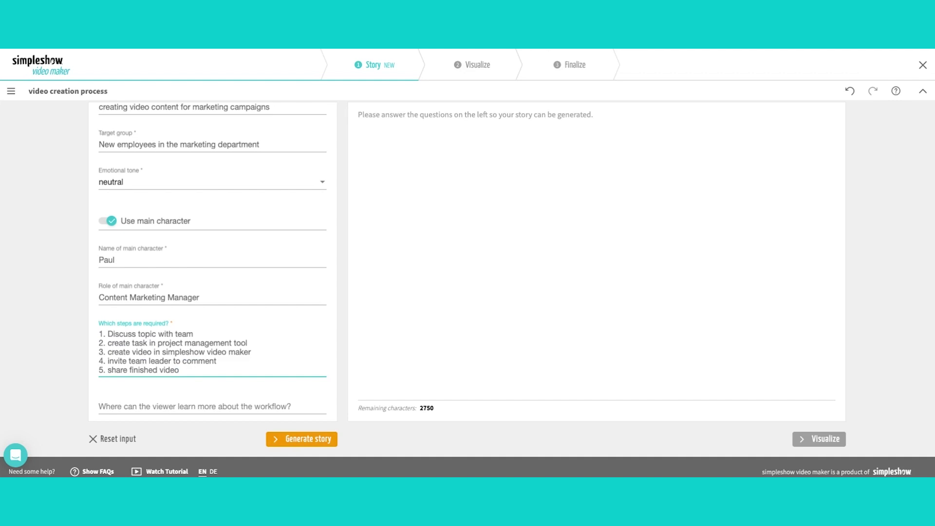
key("Tab")
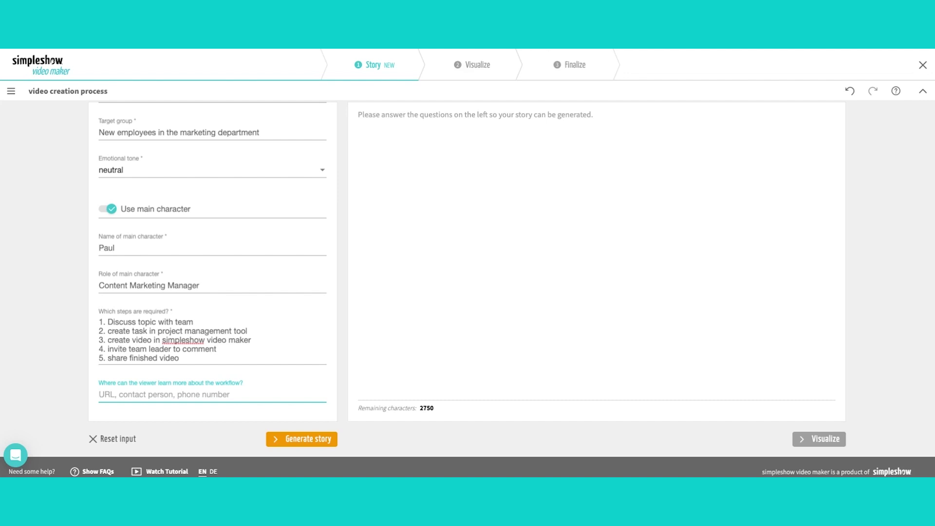
type("learning pat")
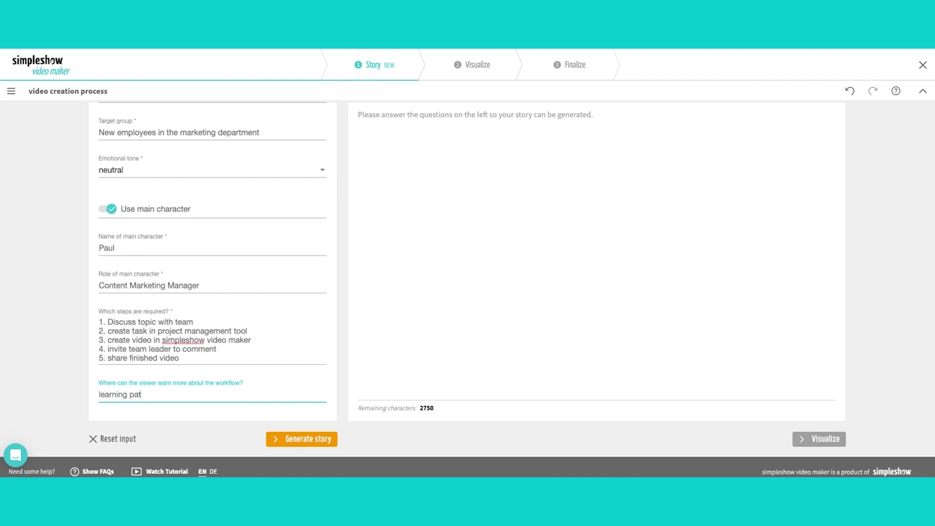
type("h ")
type("\"v")
key("BackSpace")
type("video creati")
type("on\"")
Generate the AI story script about Paul from the completed workflow answers
left_click(300, 439)
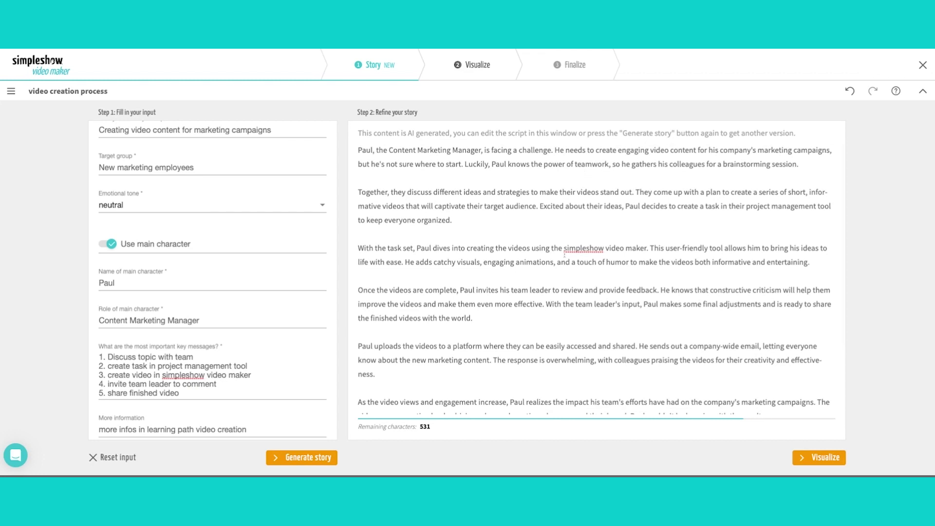
left_click(824, 460)
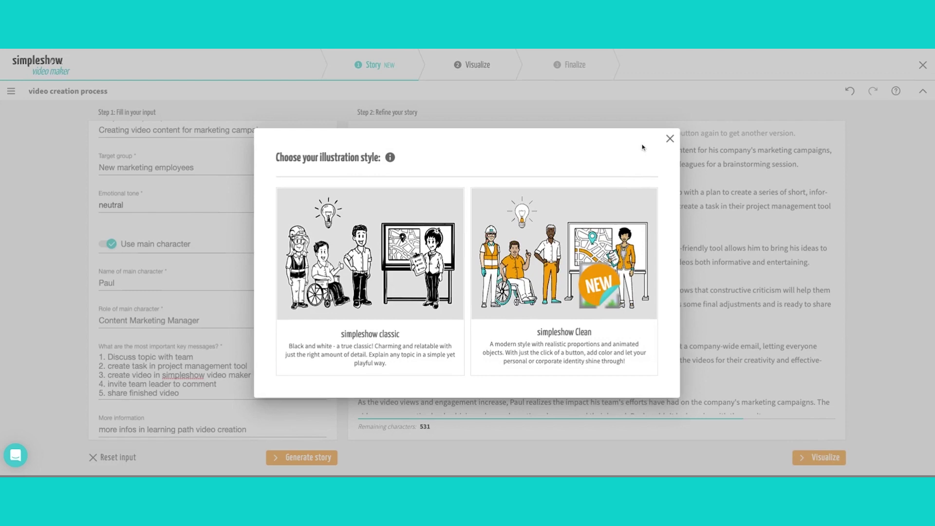
left_click(669, 140)
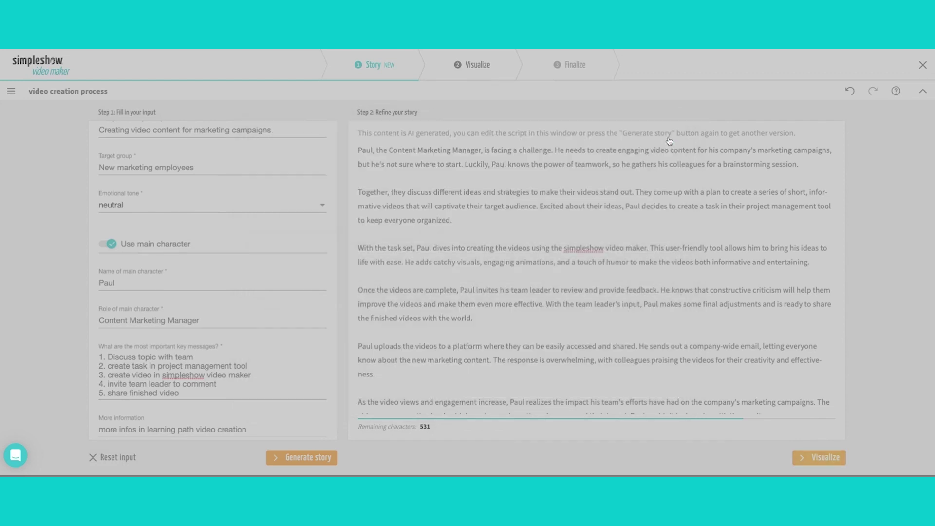